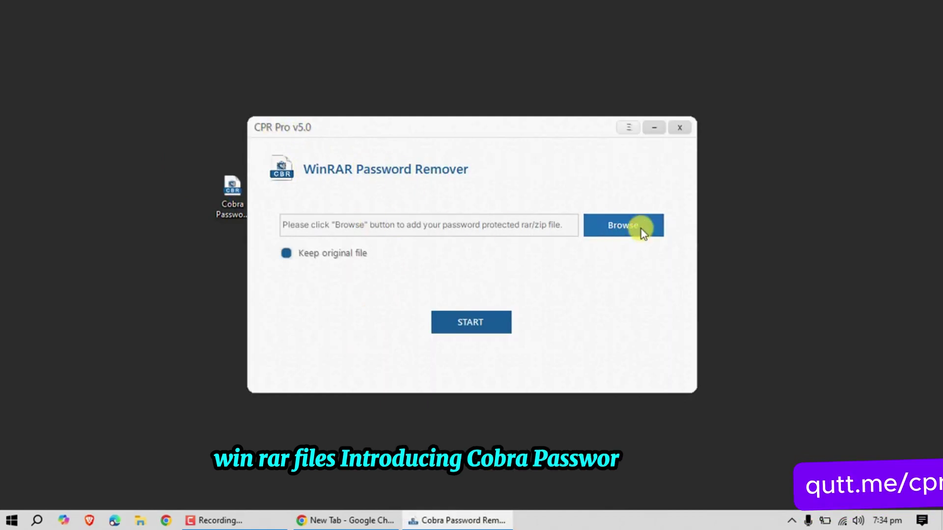
# Close the remover and create a new text document named test on the desktop
pyautogui.click(680, 130)
pyautogui.rightClick(289, 169)
pyautogui.moveTo(322, 296)
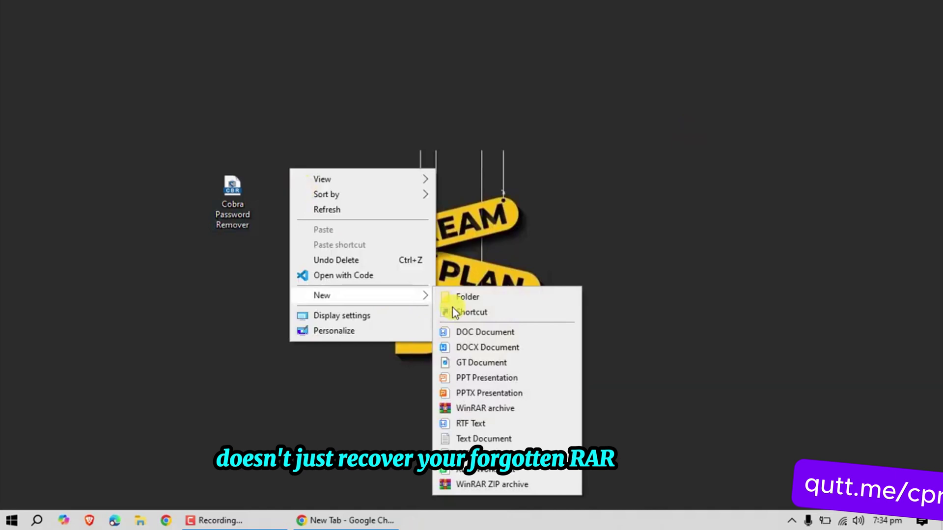
pyautogui.click(480, 438)
pyautogui.write('test')
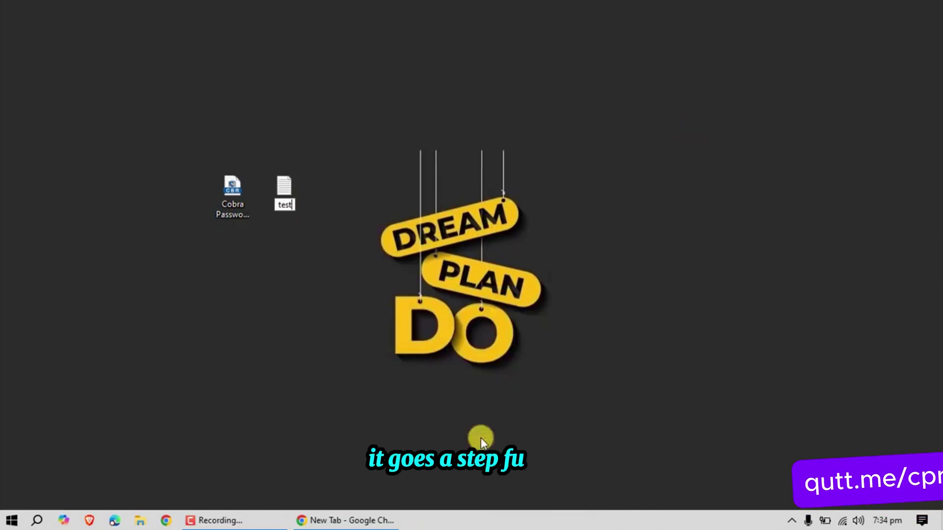
pyautogui.press('Return')
pyautogui.press('Return')
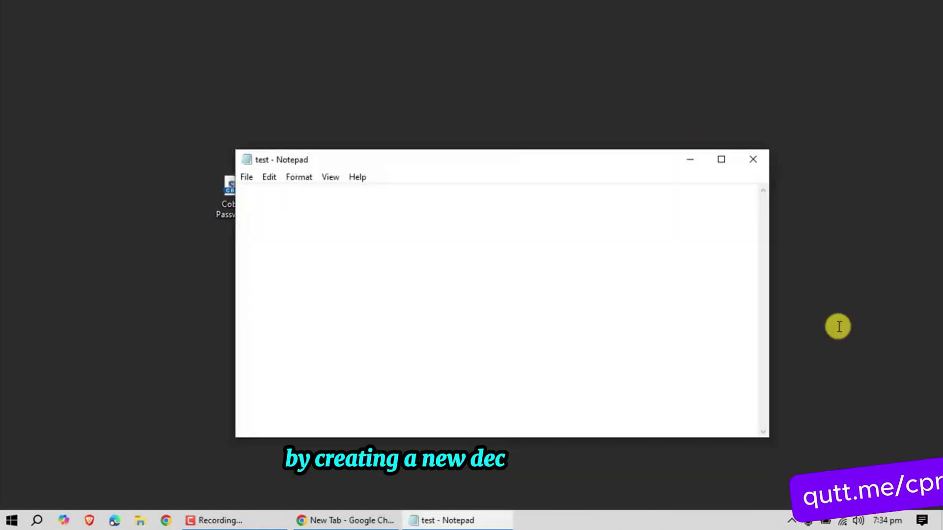
# Load English Wikipedia in Chrome and copy the Total Recall featured article text
pyautogui.click(340, 518)
pyautogui.click(371, 45)
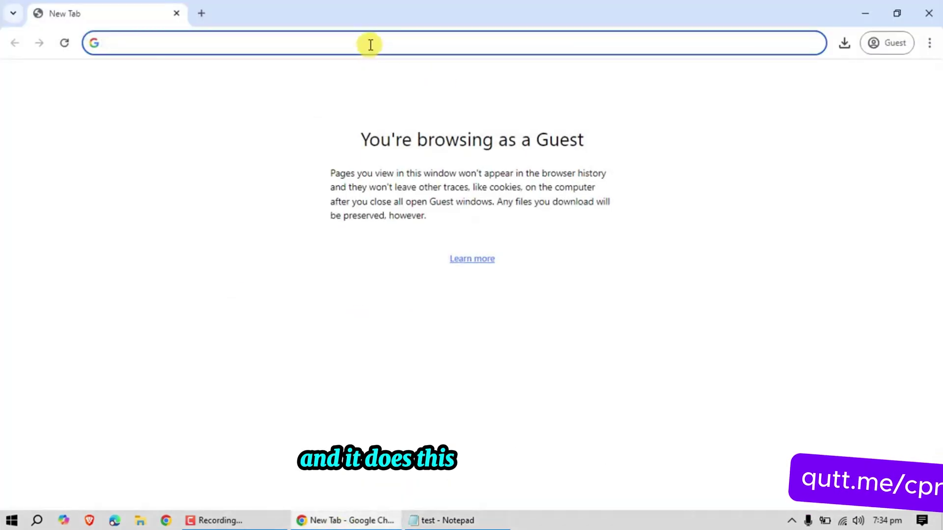
pyautogui.write('wiki')
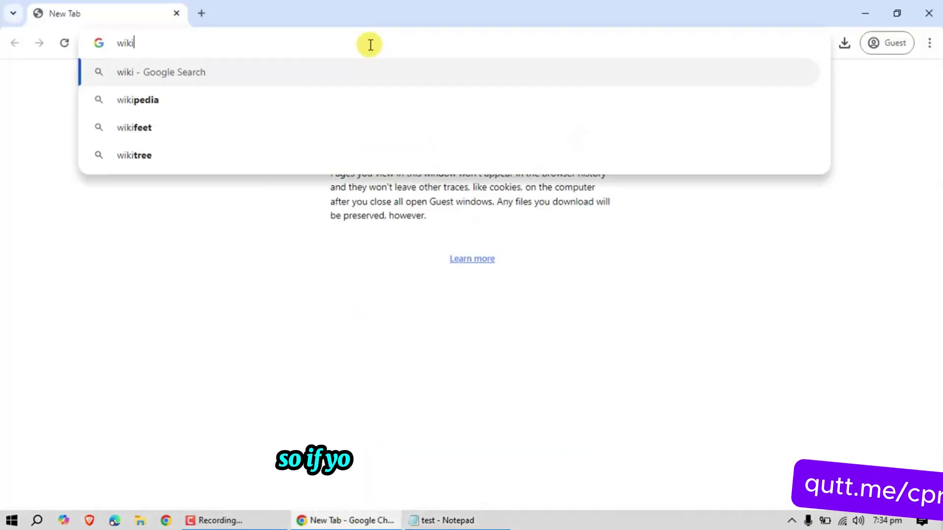
pyautogui.write('pedia.or')
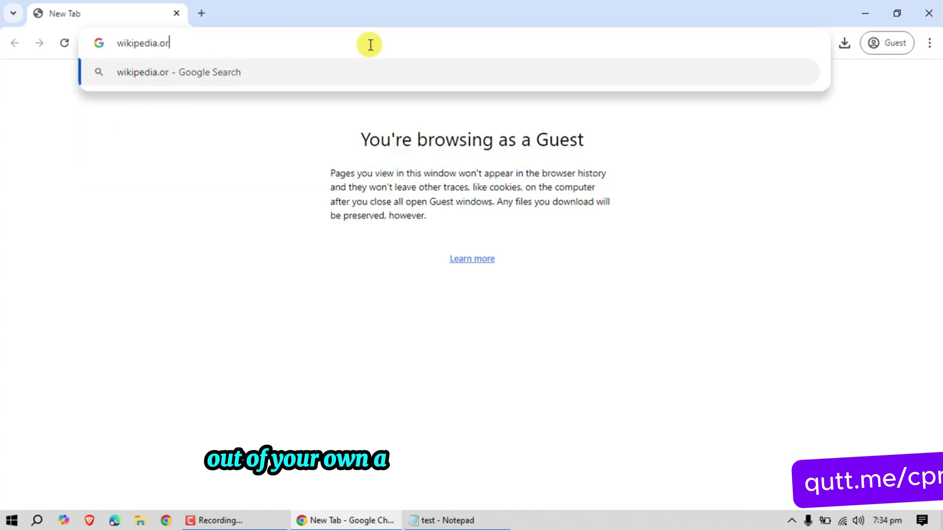
pyautogui.write('g')
pyautogui.press('Return')
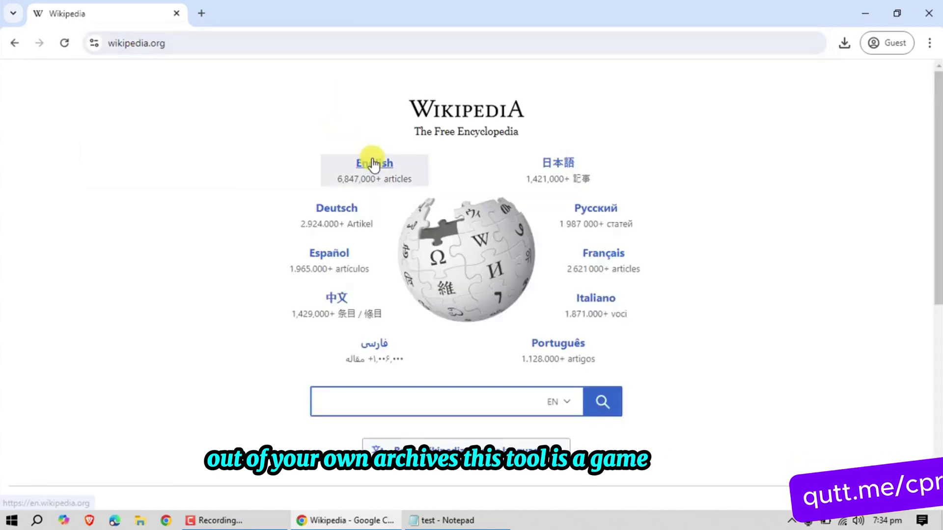
pyautogui.click(374, 164)
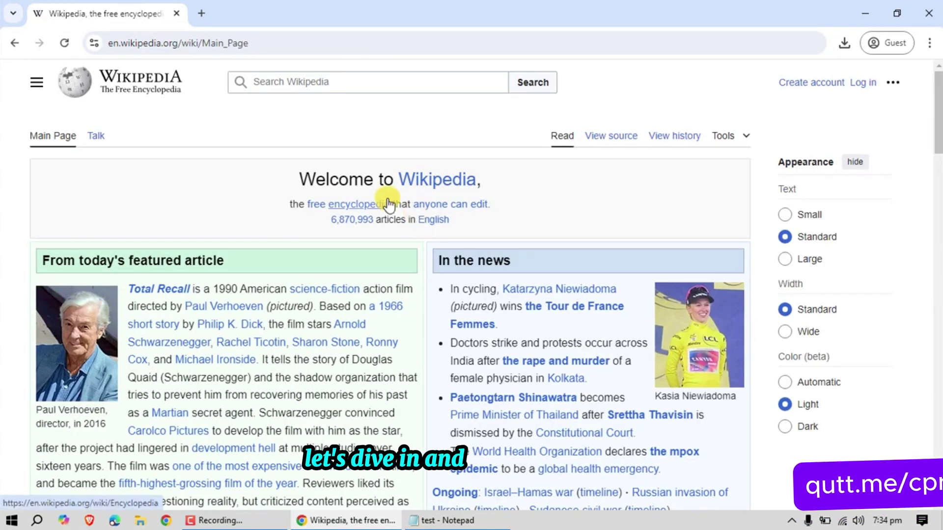
pyautogui.scroll(-1, 390, 205)
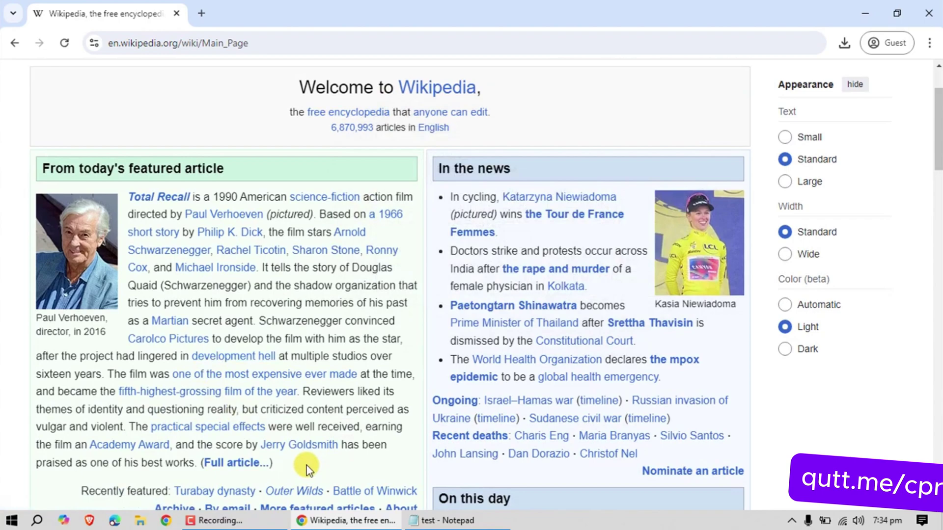
pyautogui.moveTo(307, 468); pyautogui.dragTo(121, 197)
pyautogui.hotkey('ctrl', 'c')
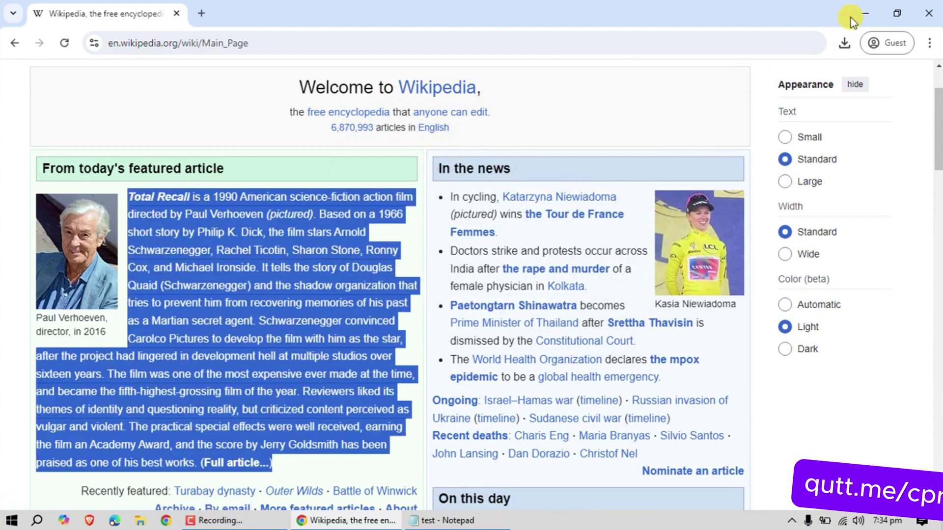
# Paste the article into the test file in Notepad, save it and close Notepad
pyautogui.click(855, 14)
pyautogui.hotkey('ctrl', 'v')
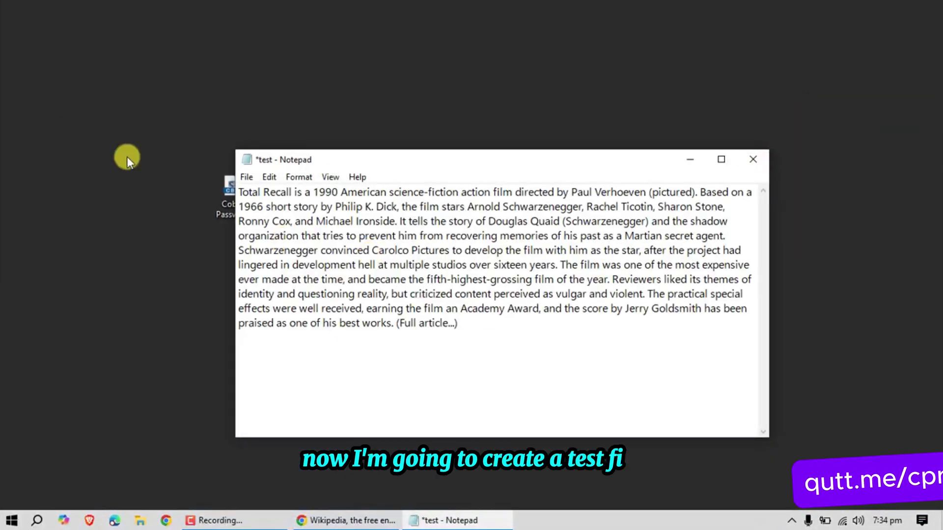
pyautogui.hotkey('ctrl', 'a')
pyautogui.click(505, 316)
pyautogui.hotkey('ctrl', 's')
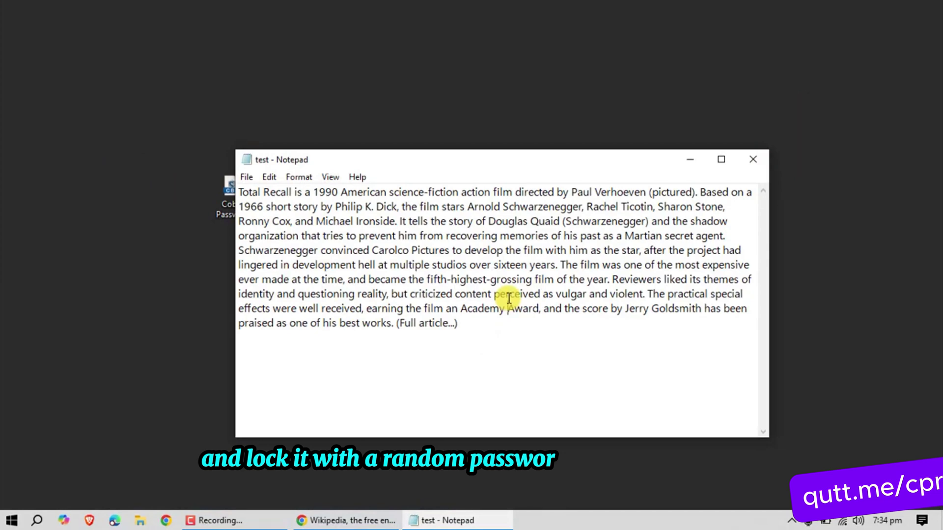
pyautogui.click(753, 159)
pyautogui.click(302, 190)
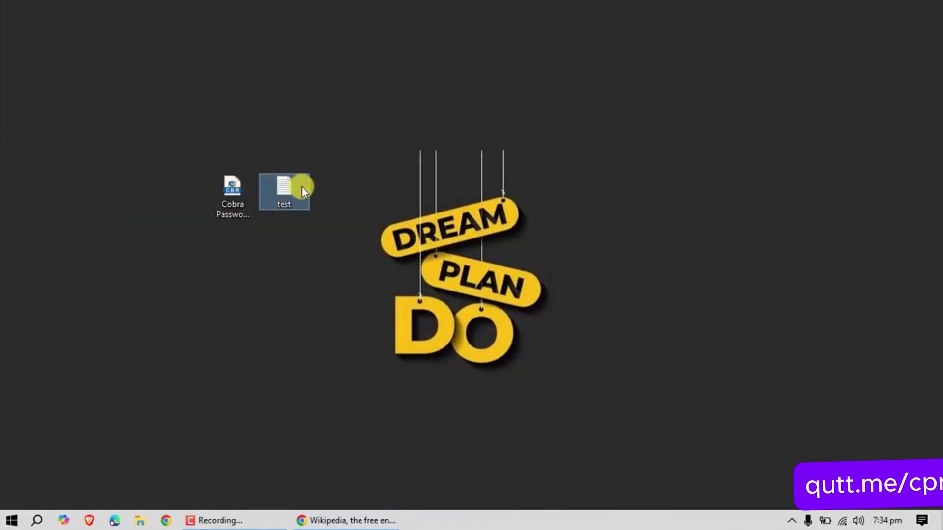
# Add the test file to a password-protected test.rar archive via WinRAR's Set password
pyautogui.rightClick(302, 190)
pyautogui.click(337, 311)
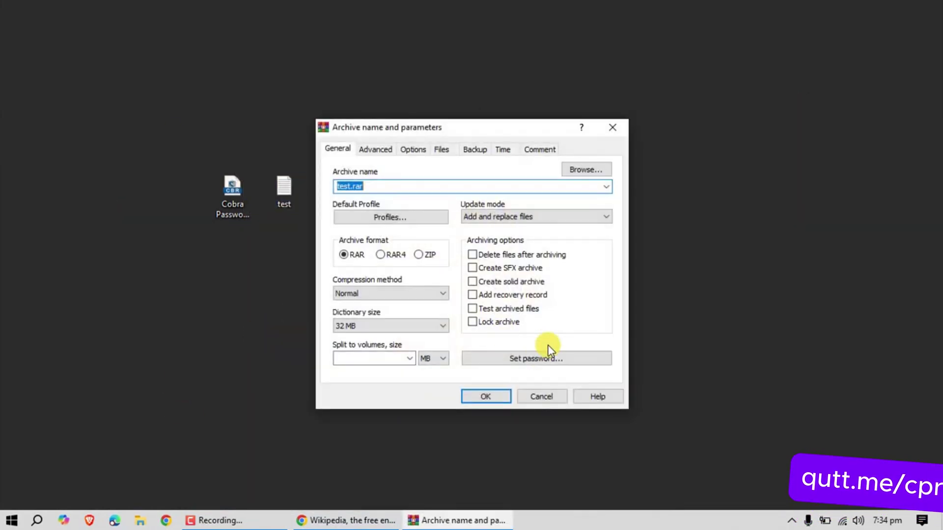
pyautogui.click(535, 361)
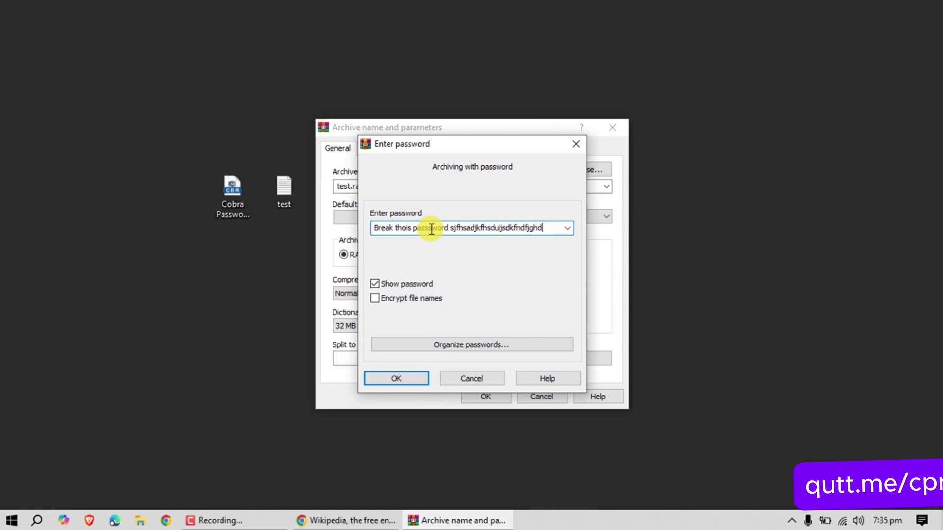
pyautogui.click(421, 375)
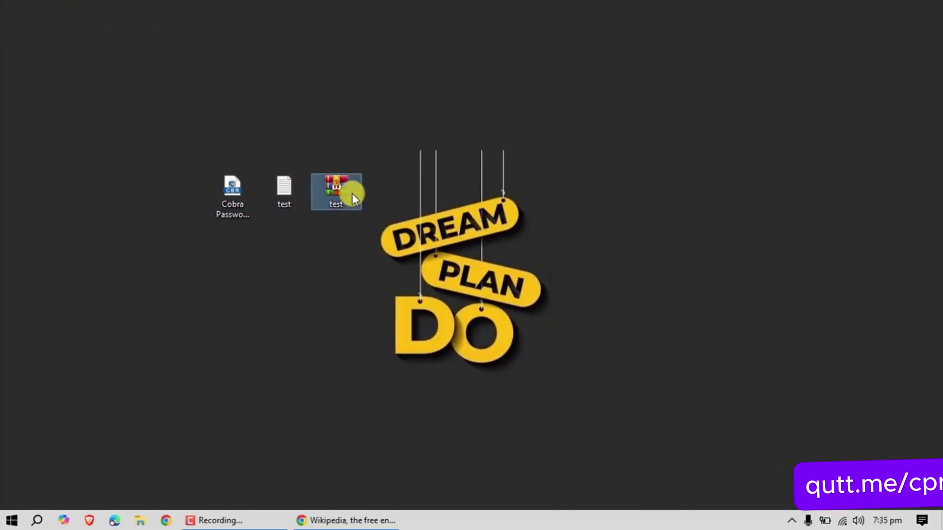
# Try test.txt inside test.rar with a wrong password, dismiss the error and close WinRAR
pyautogui.doubleClick(352, 193)
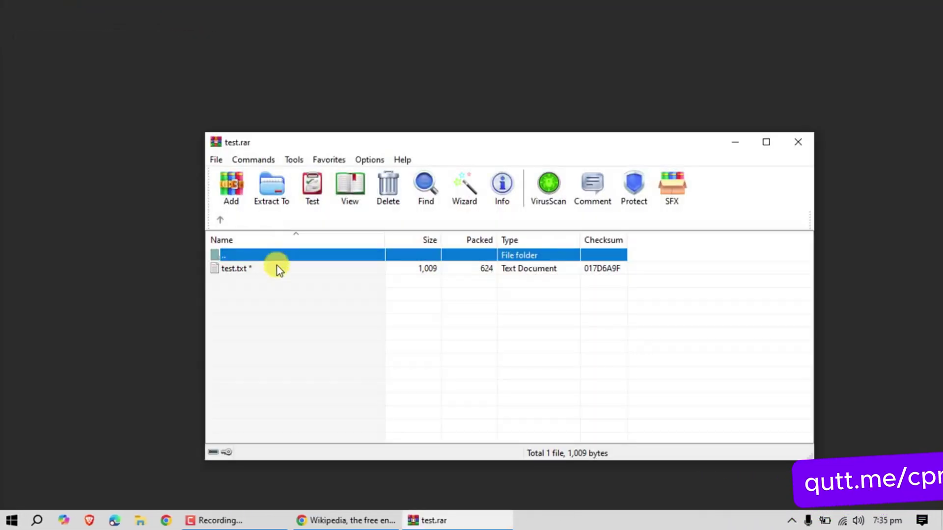
pyautogui.doubleClick(277, 267)
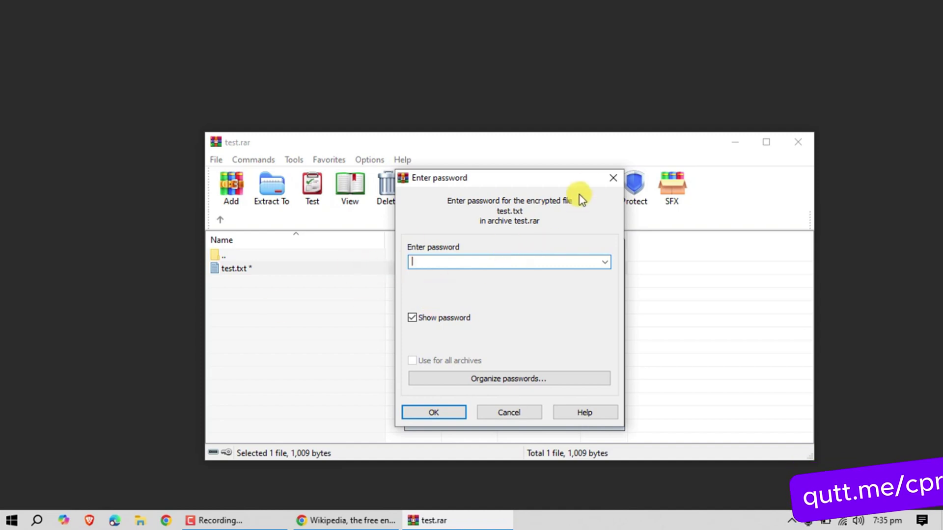
pyautogui.click(439, 410)
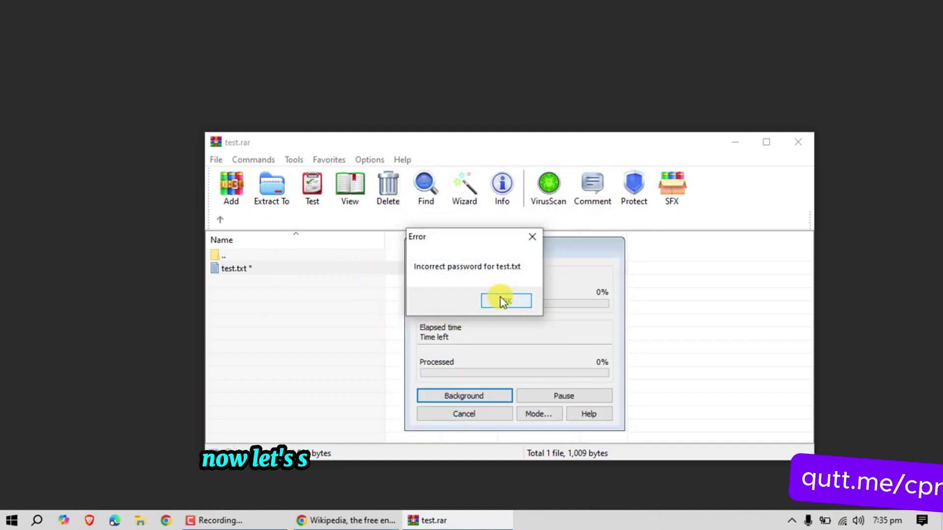
pyautogui.click(503, 303)
pyautogui.click(609, 180)
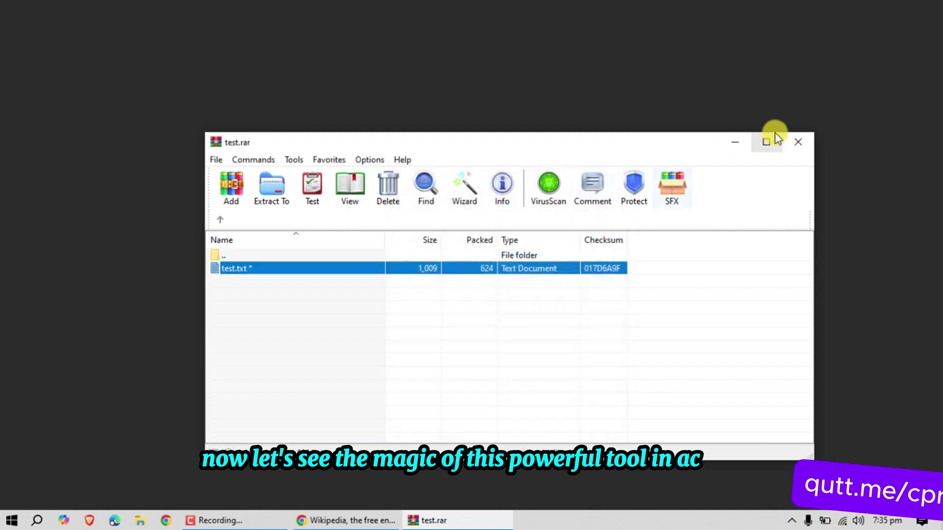
pyautogui.click(793, 151)
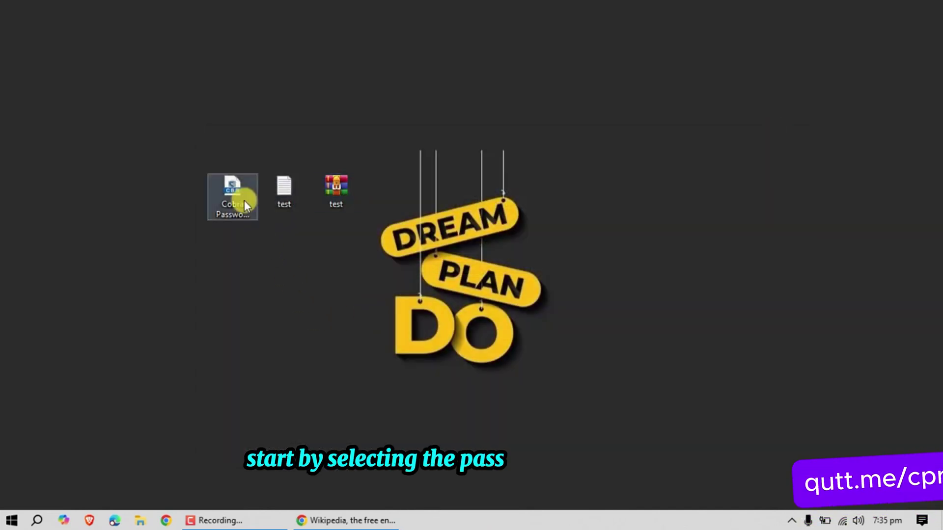
# Launch Cobra Password Remover and browse to test.rar on the Desktop as the file to unlock
pyautogui.click(243, 200)
pyautogui.doubleClick(244, 200)
pyautogui.click(611, 223)
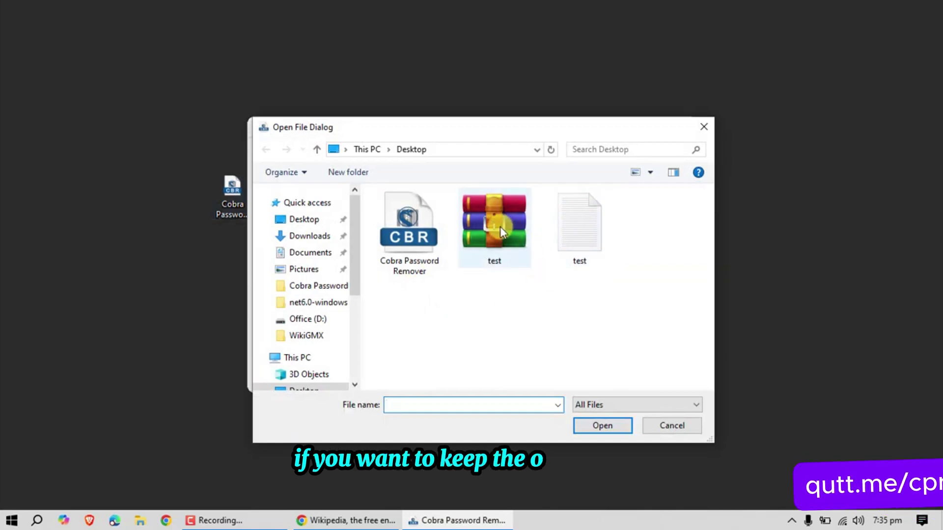
pyautogui.click(500, 232)
pyautogui.doubleClick(501, 226)
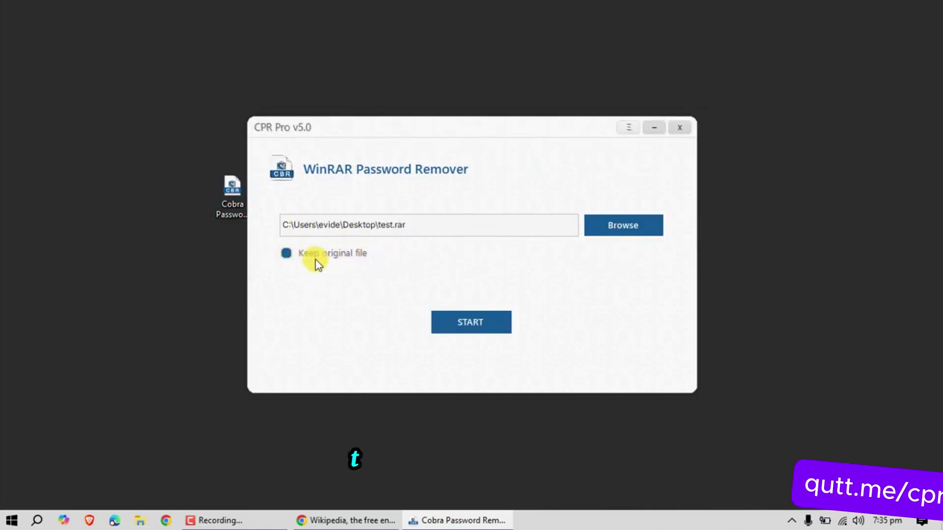
# Start decrypting test.rar and wait for the File Unlocked message
pyautogui.click(462, 326)
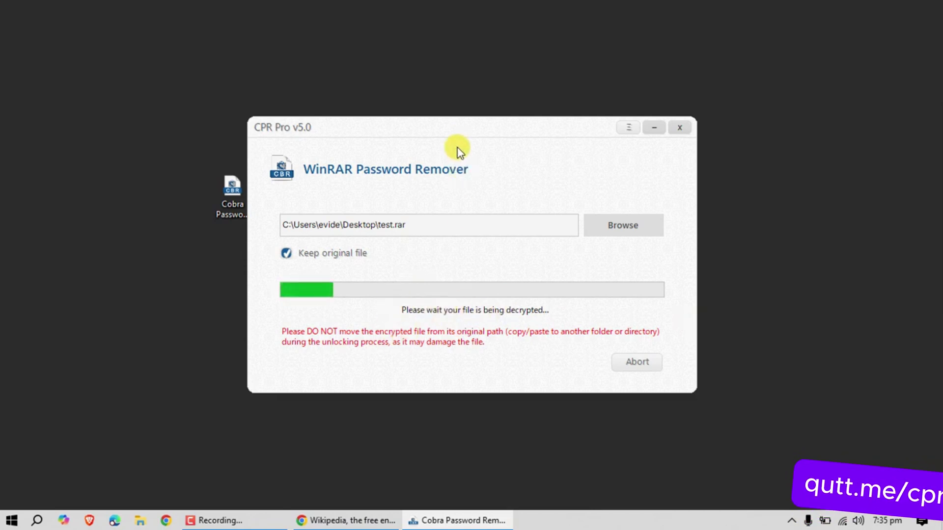
pyautogui.moveTo(444, 124); pyautogui.dragTo(441, 111)
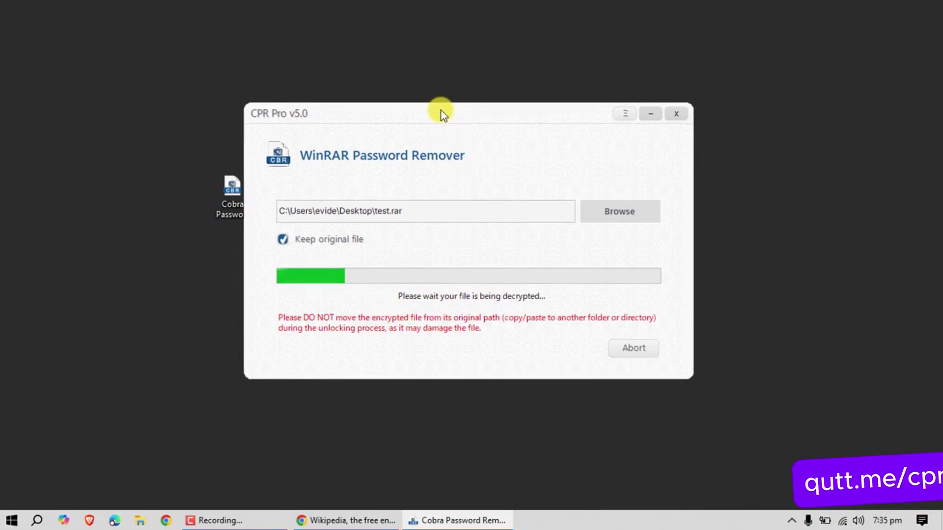